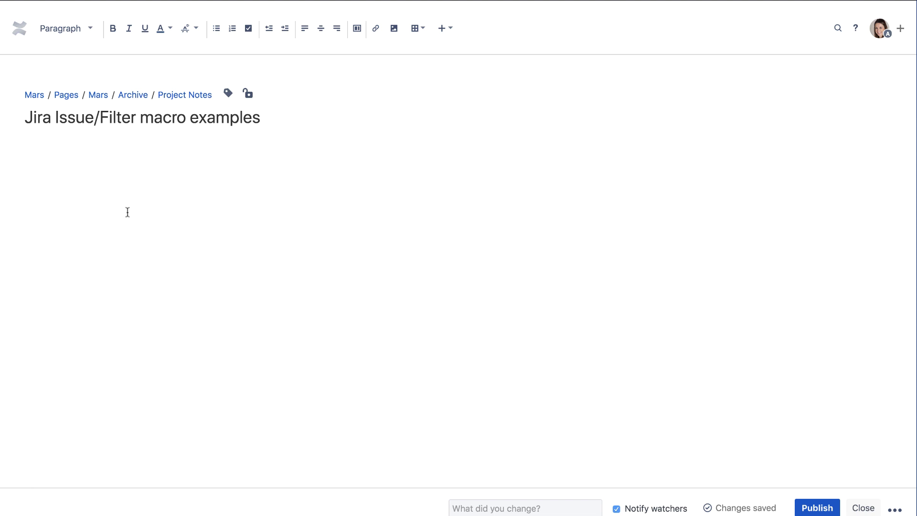
- Paste the Jira issue link for MARS-9 CO2 converter into the empty page line
{"action": "right_click", "coordinate": [53, 166]}
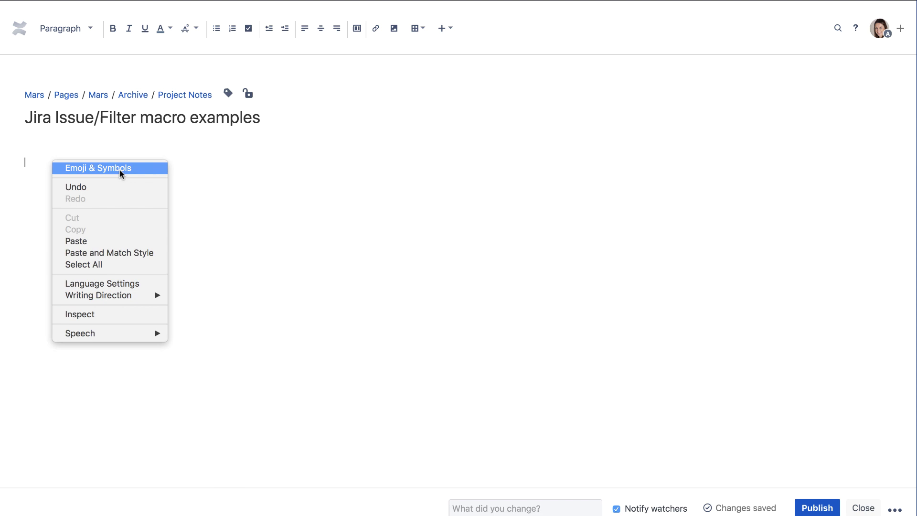
{"action": "left_click", "coordinate": [130, 243]}
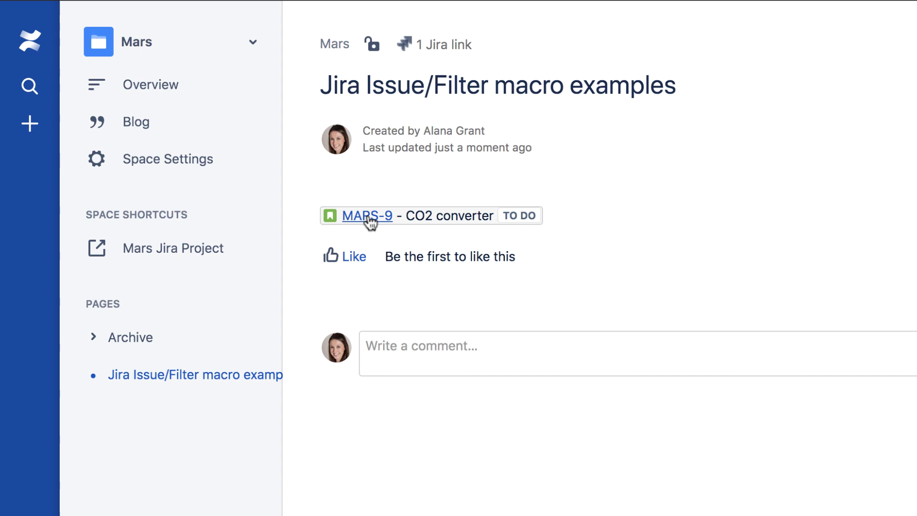
{"action": "left_click", "coordinate": [367, 216]}
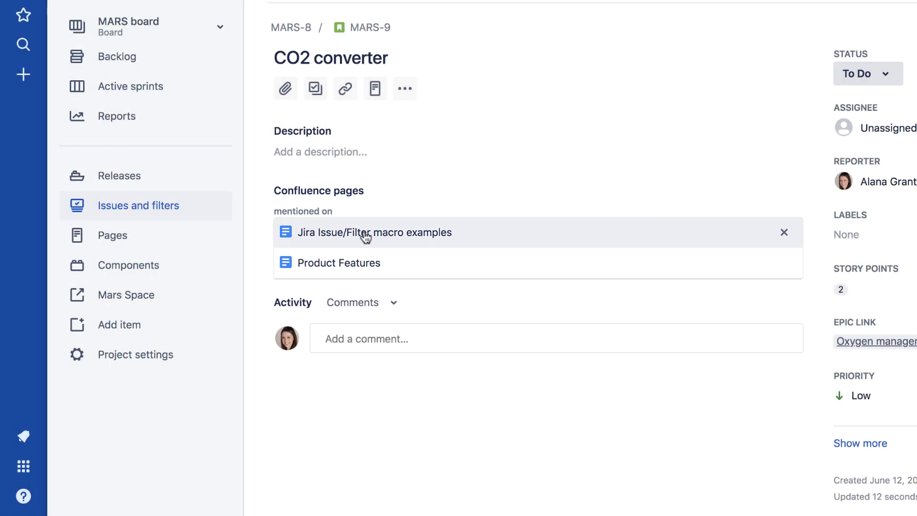
{"action": "left_click", "coordinate": [364, 233]}
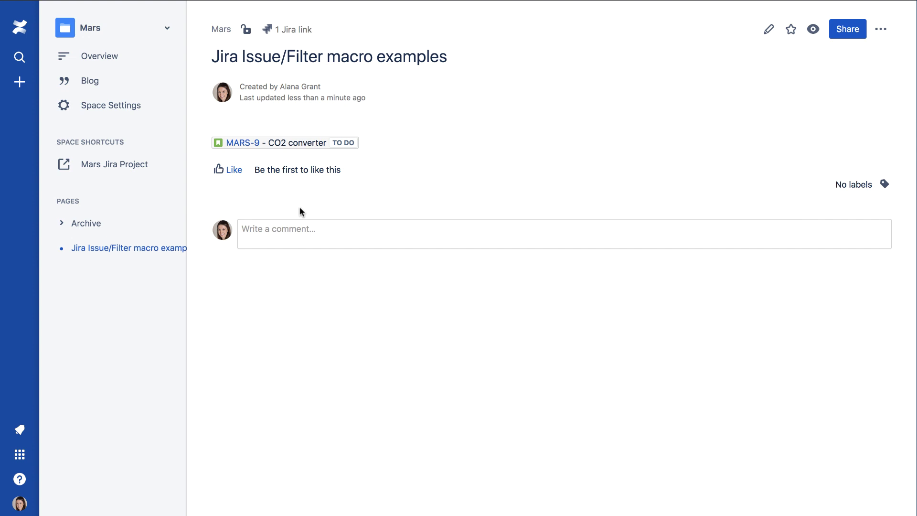
- Edit the page and start inserting a JIRA Issue/Filter macro below the MARS-9 macro
{"action": "left_click", "coordinate": [769, 29]}
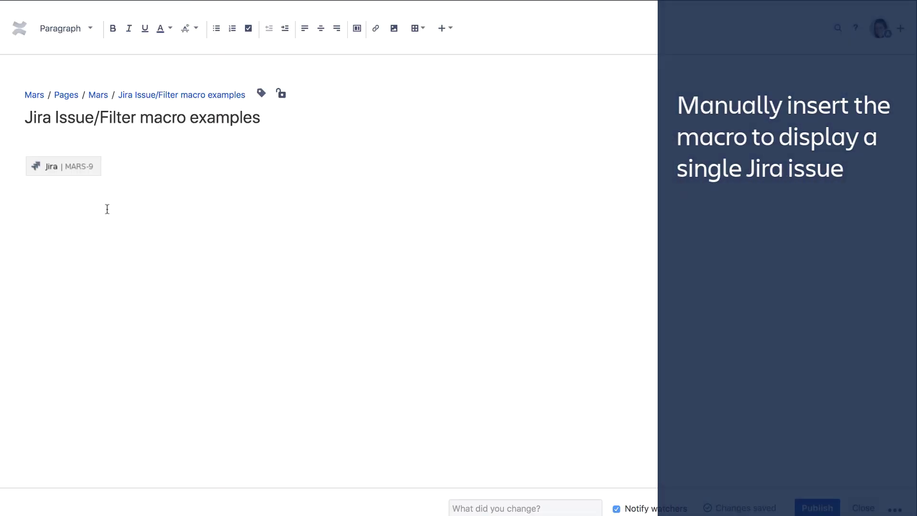
{"action": "left_click", "coordinate": [108, 211]}
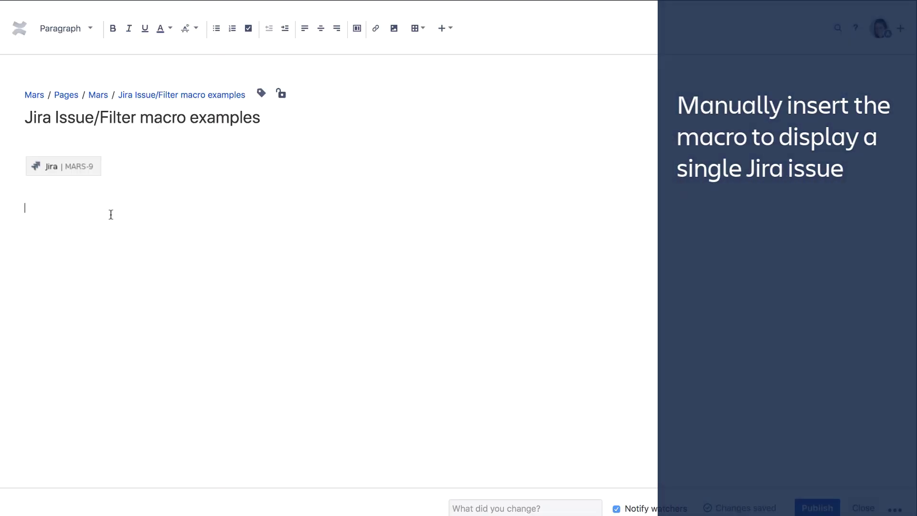
{"action": "left_click", "coordinate": [446, 30]}
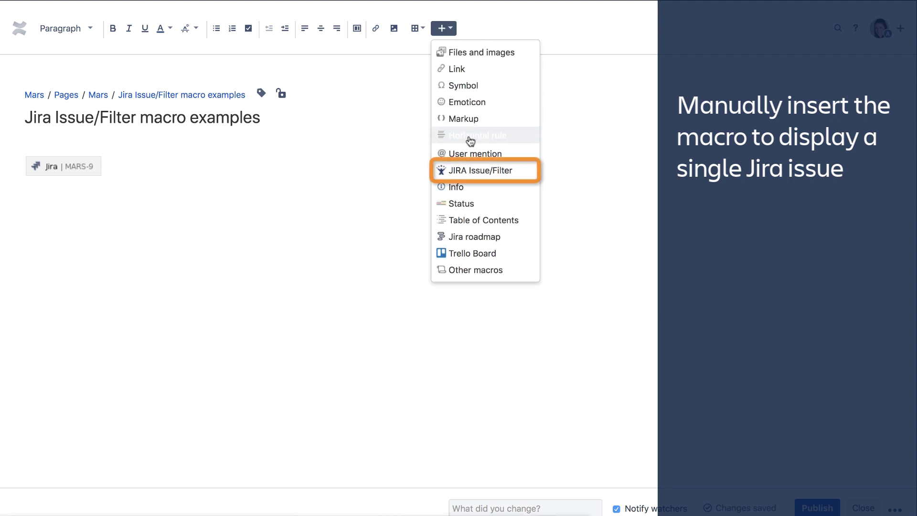
{"action": "left_click", "coordinate": [479, 171]}
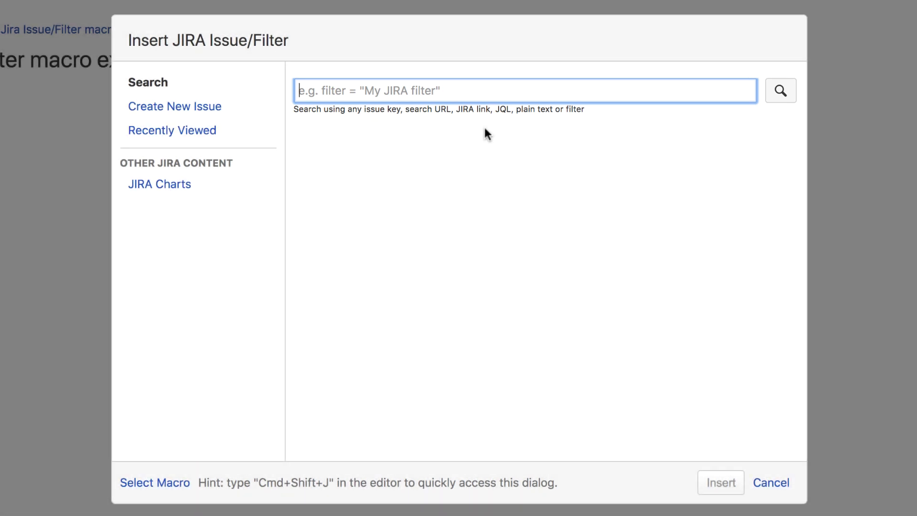
- Search 'o2' and insert only MARS-10 (O2 recycler) below the MARS-9 macro
{"action": "type", "text": "o2"}
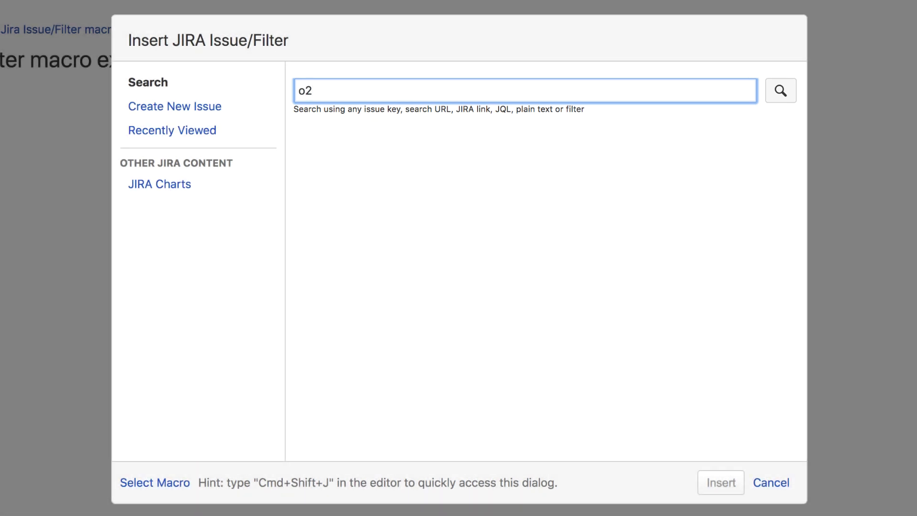
{"action": "left_click", "coordinate": [787, 92]}
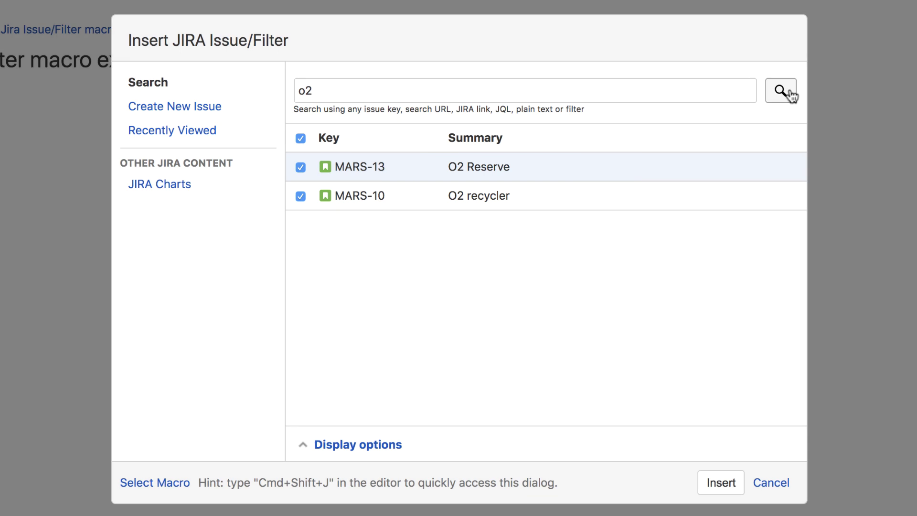
{"action": "left_click", "coordinate": [297, 168]}
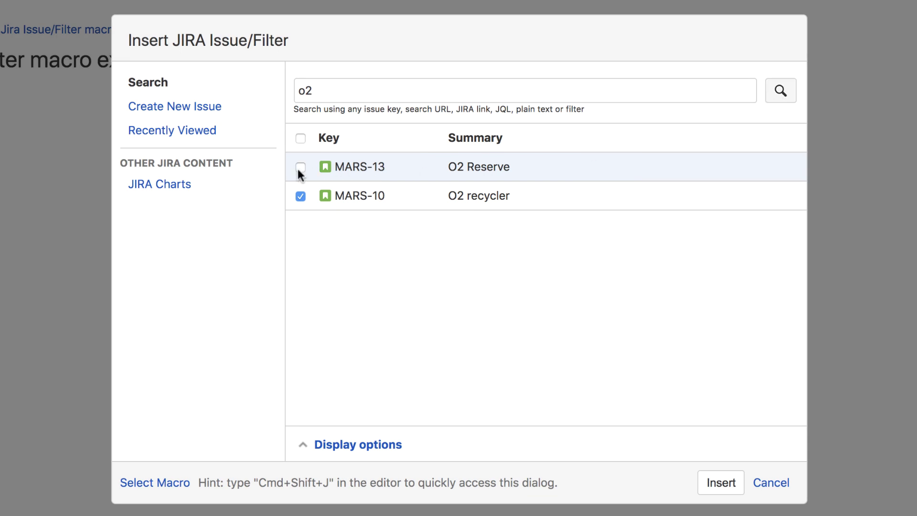
{"action": "left_click", "coordinate": [717, 480]}
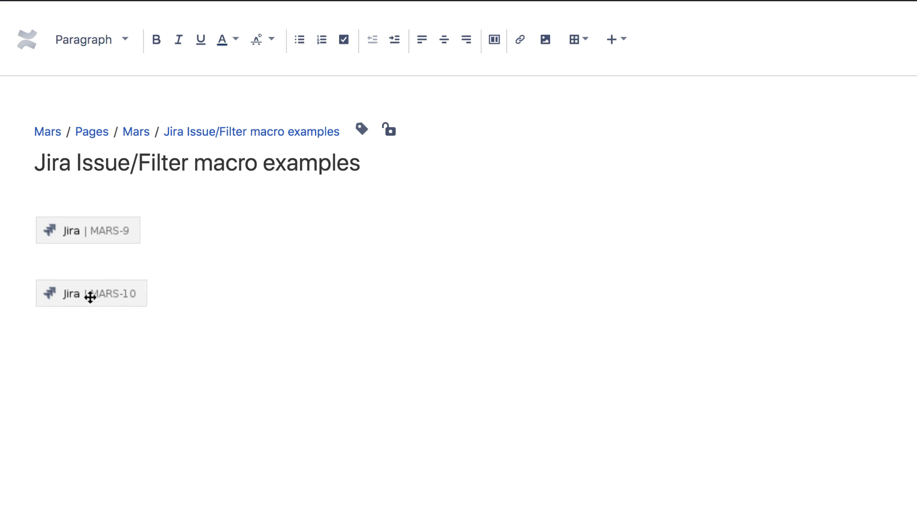
- Reopen the MARS-10 macro's settings and change its search to 'project = mars'
{"action": "left_click", "coordinate": [90, 295]}
{"action": "left_click", "coordinate": [68, 344]}
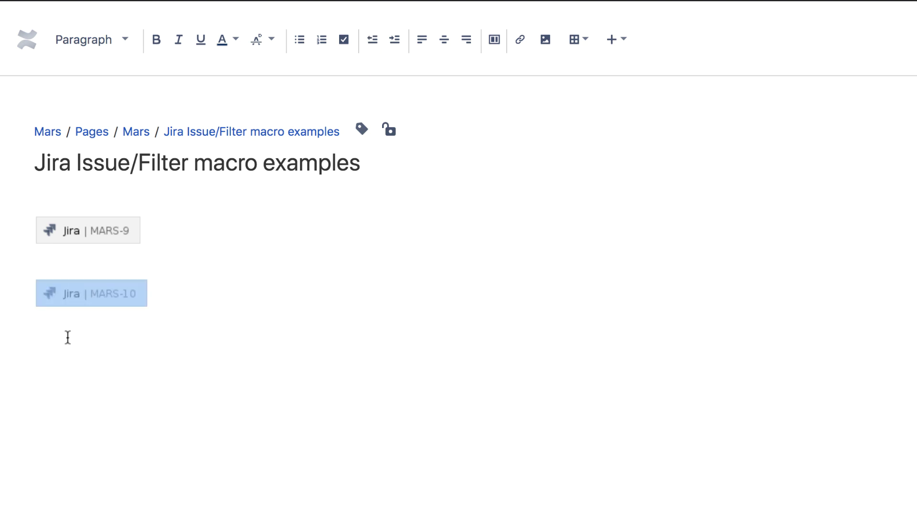
{"action": "type", "text": "project = mars"}
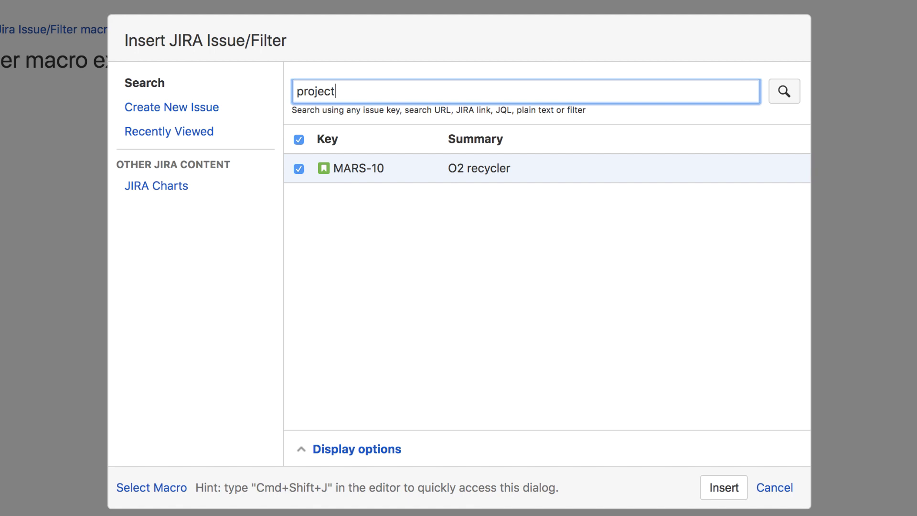
{"action": "left_click", "coordinate": [792, 93]}
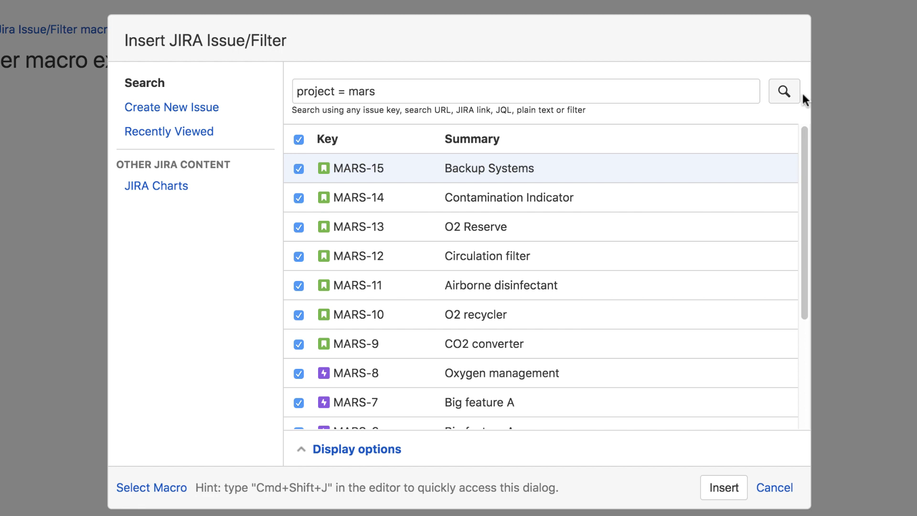
- Limit the issue table to 10 issues, drop the Reporter and Updated columns, and apply
{"action": "left_click", "coordinate": [378, 438]}
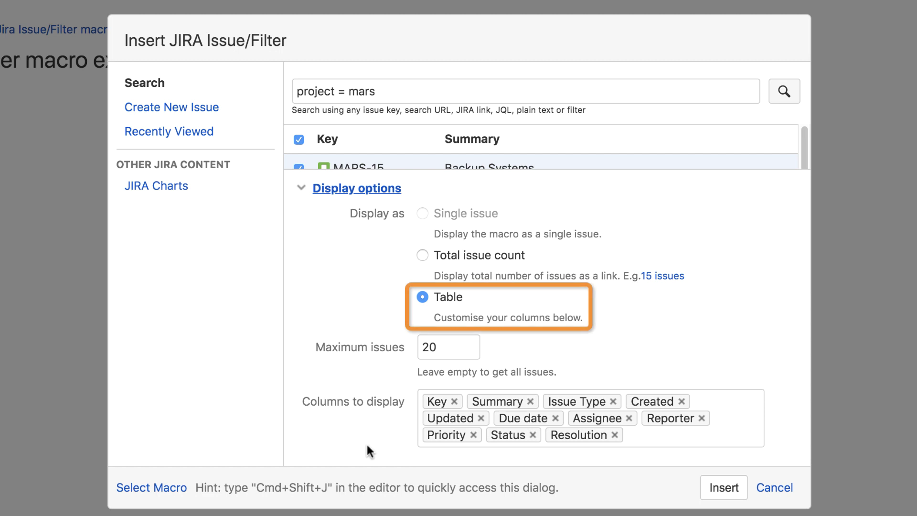
{"action": "left_click", "coordinate": [451, 348]}
{"action": "left_click_drag", "start_coordinate": [451, 347], "coordinate": [408, 348]}
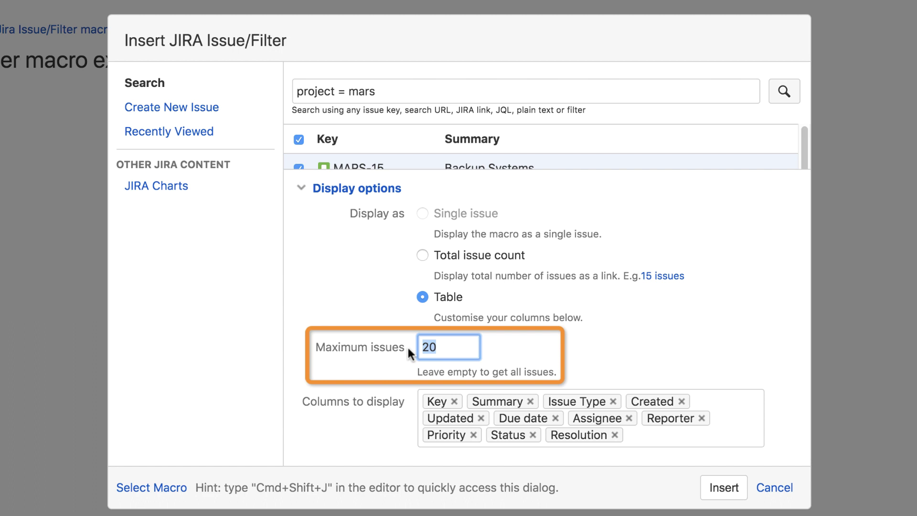
{"action": "type", "text": "10"}
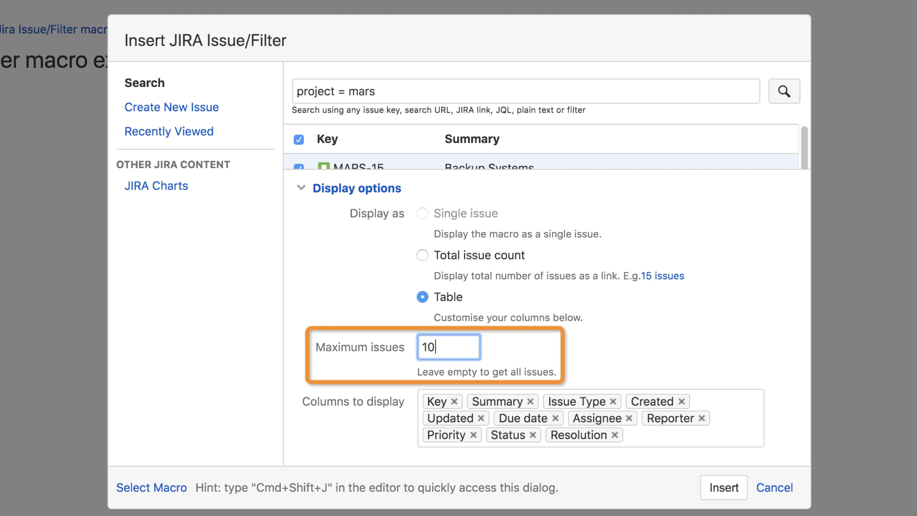
{"action": "left_click", "coordinate": [701, 418]}
{"action": "left_click", "coordinate": [480, 418]}
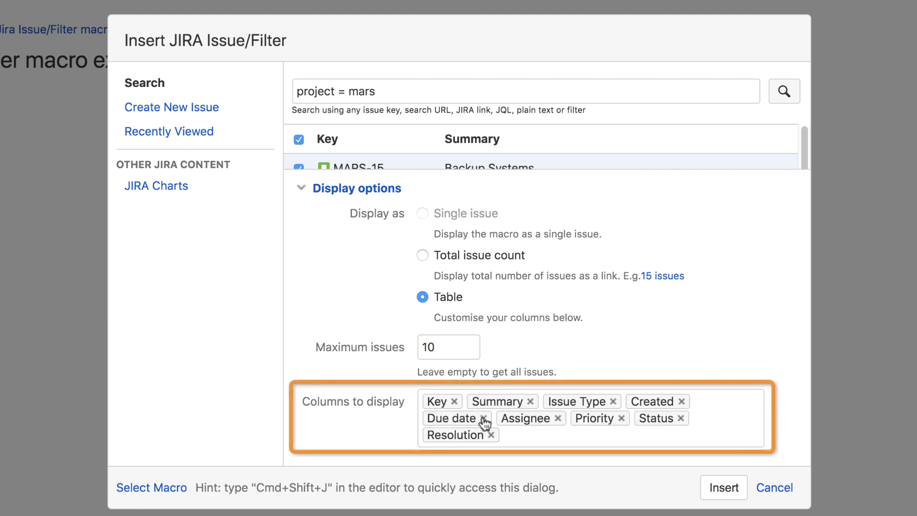
{"action": "left_click", "coordinate": [721, 487]}
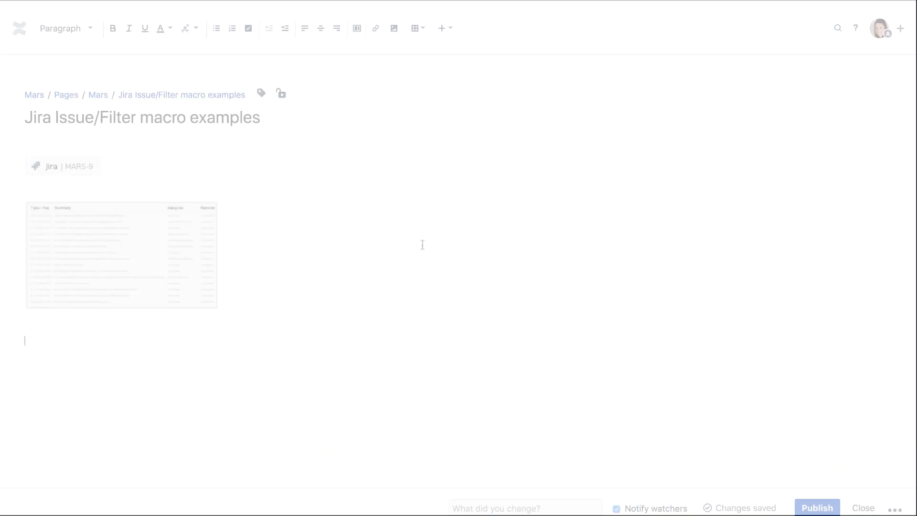
- Add a new Jira macro searching 'project = mars' displayed as a total issue count
{"action": "left_click", "coordinate": [449, 28]}
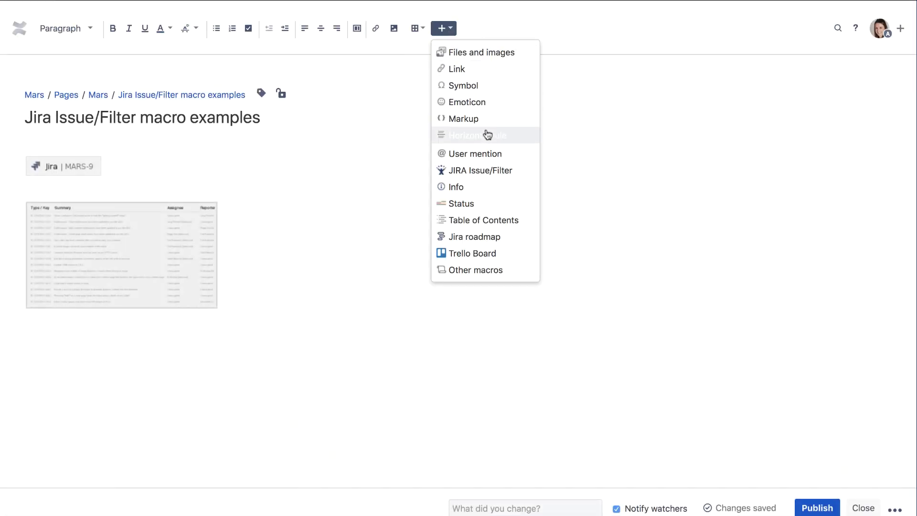
{"action": "left_click", "coordinate": [487, 176]}
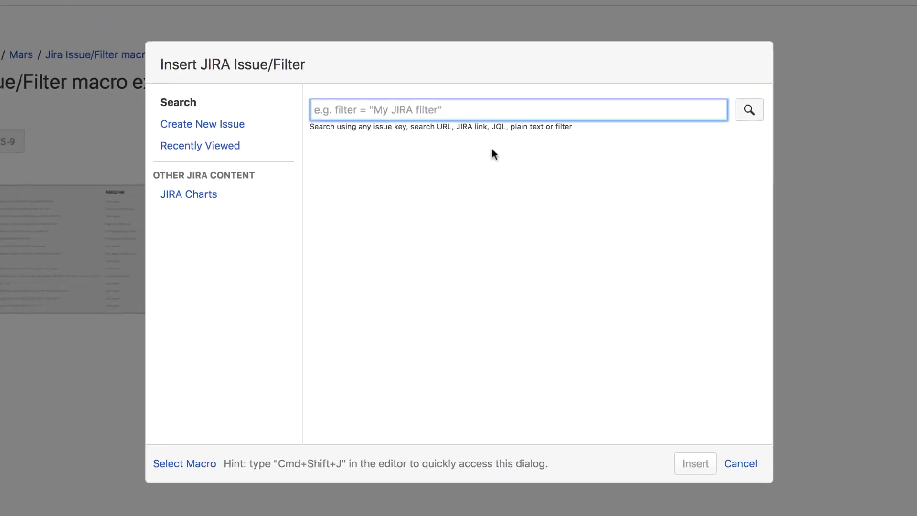
{"action": "type", "text": "project = mars"}
{"action": "left_click", "coordinate": [775, 98]}
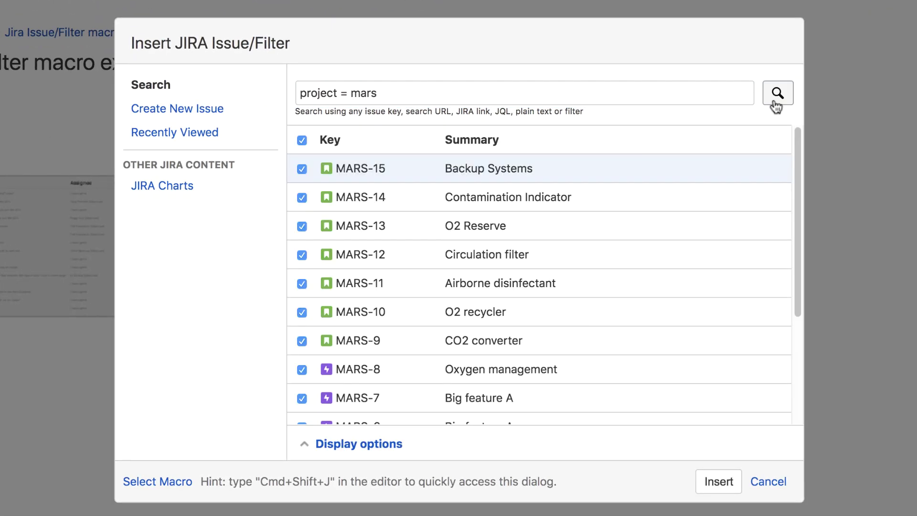
{"action": "left_click", "coordinate": [374, 444]}
{"action": "left_click", "coordinate": [423, 254]}
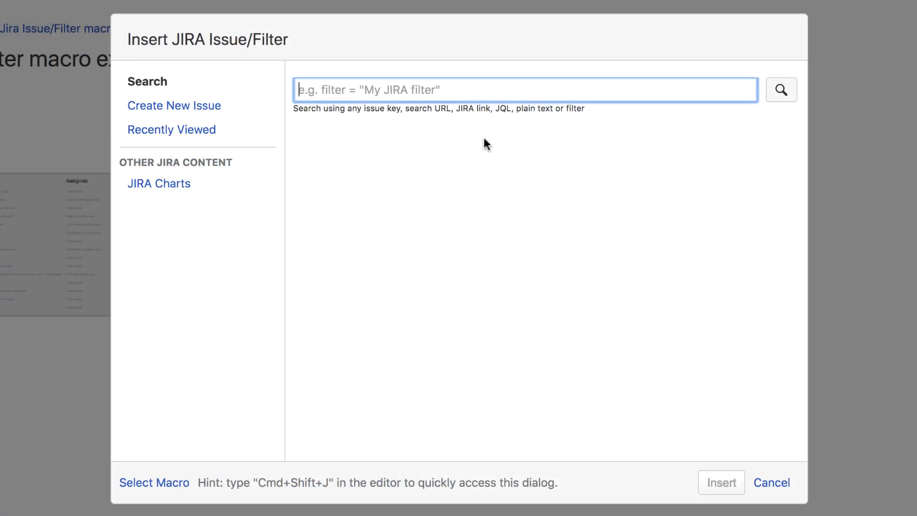
- Create a new Mars Story with summary 'Reserve Power' and add it to the page
{"action": "left_click", "coordinate": [203, 106]}
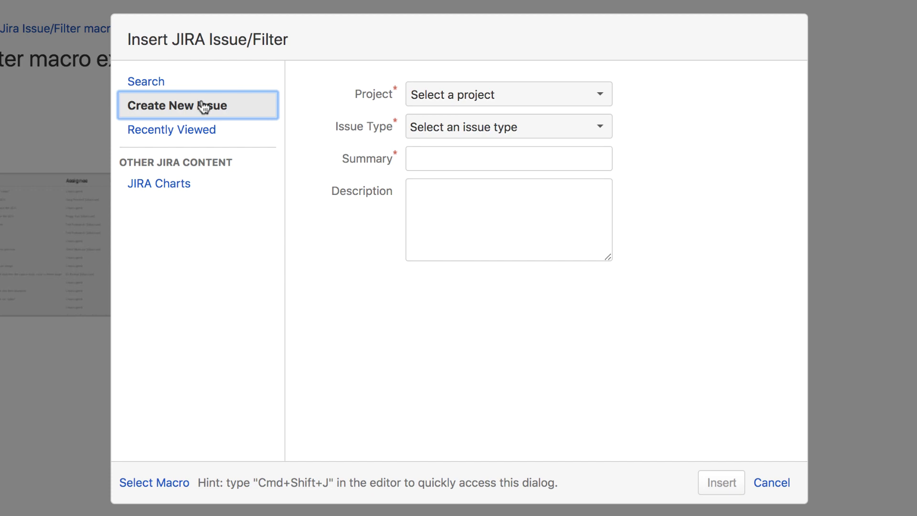
{"action": "left_click", "coordinate": [602, 91]}
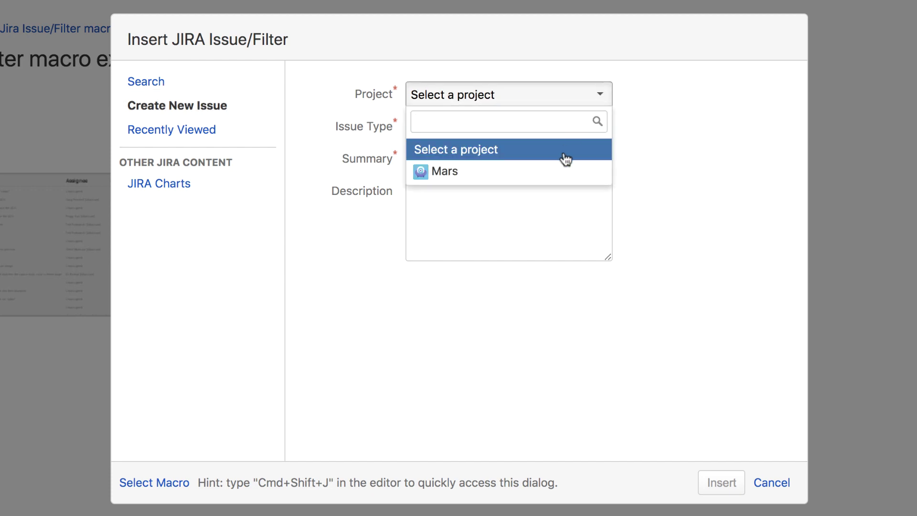
{"action": "left_click", "coordinate": [562, 170]}
{"action": "left_click", "coordinate": [600, 127]}
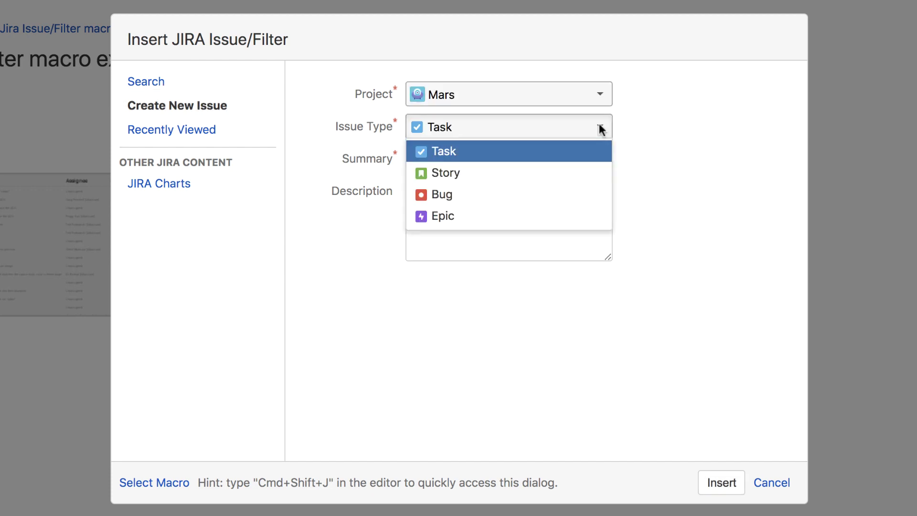
{"action": "left_click", "coordinate": [588, 172]}
{"action": "left_click", "coordinate": [584, 162]}
{"action": "type", "text": "Reserve Power"}
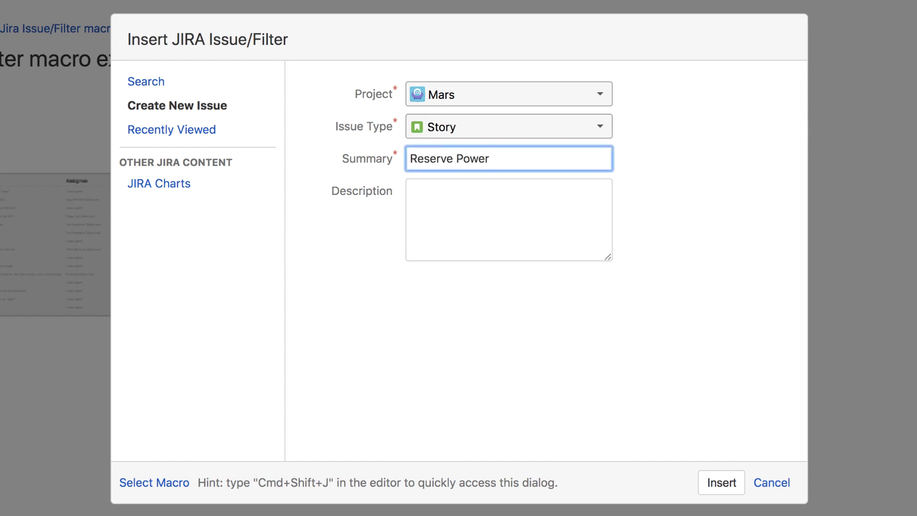
{"action": "left_click", "coordinate": [721, 482]}
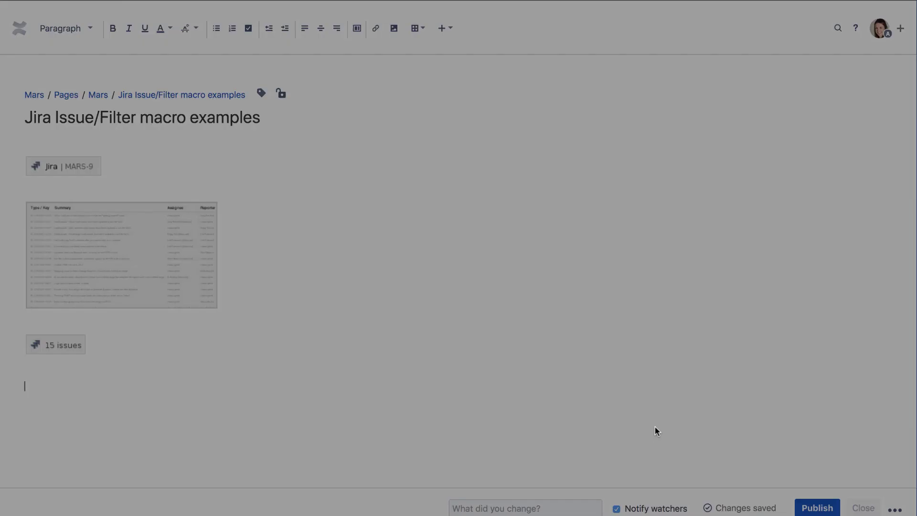